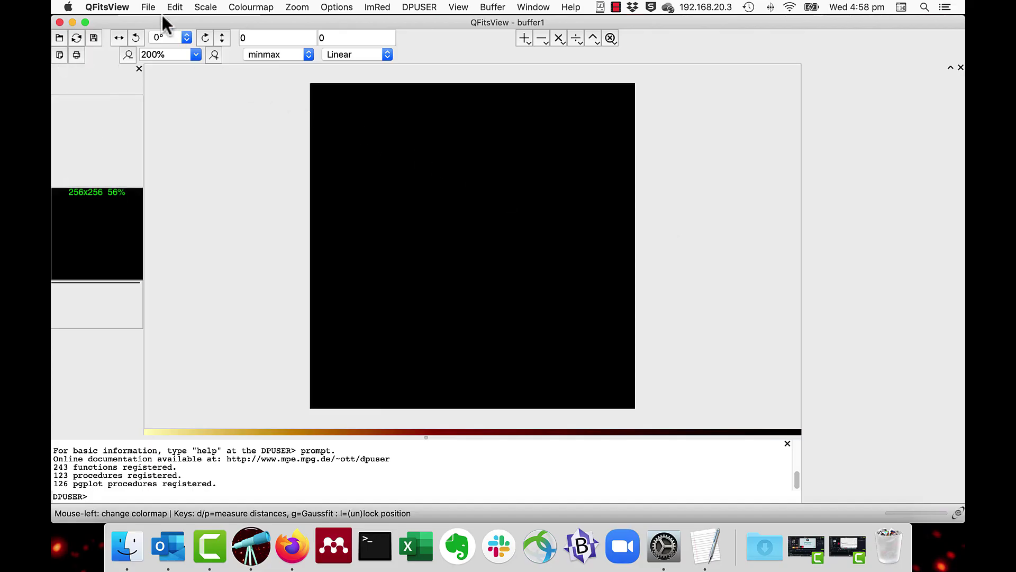
Step: Open Spectrum_Example1.fits from the Data folder so the spectrum is plotted
click(145, 8)
click(148, 20)
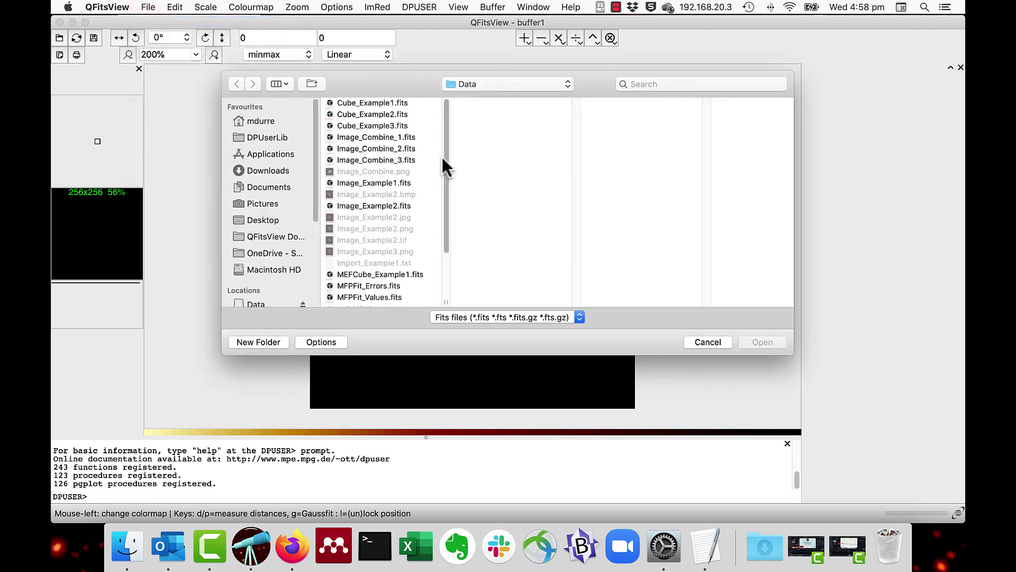
drag(444, 159, 440, 227)
click(402, 255)
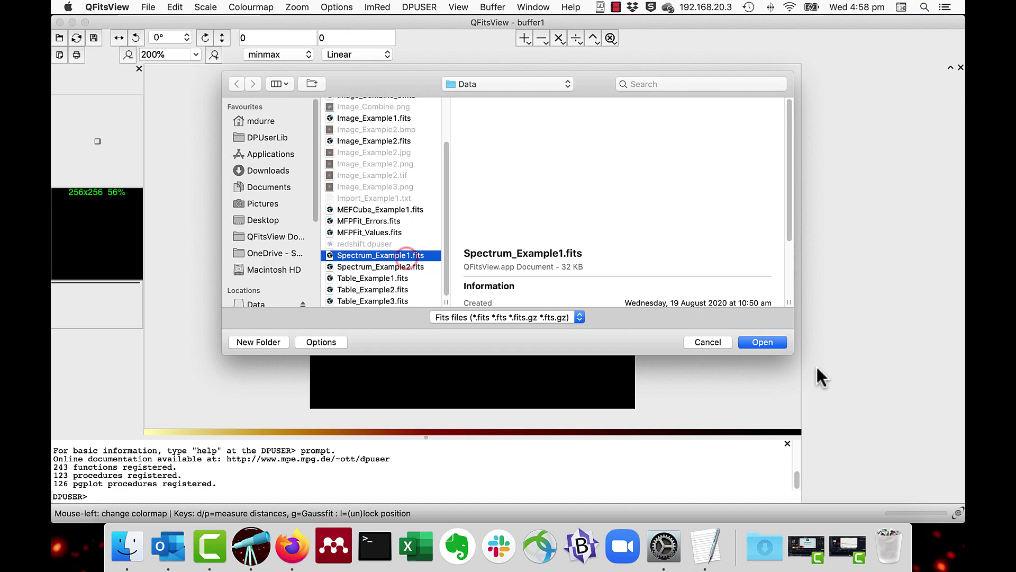
click(763, 342)
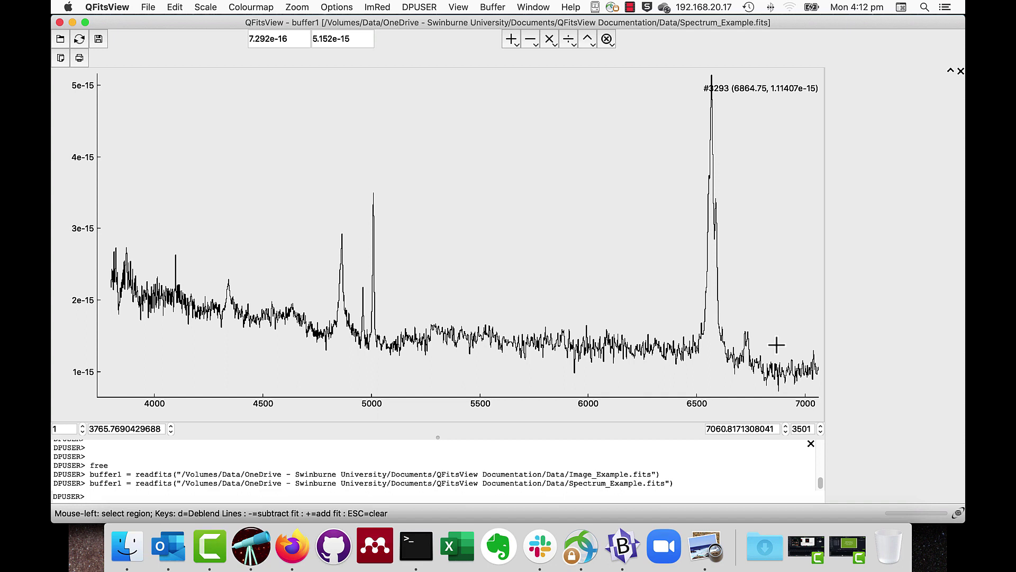
click(279, 495)
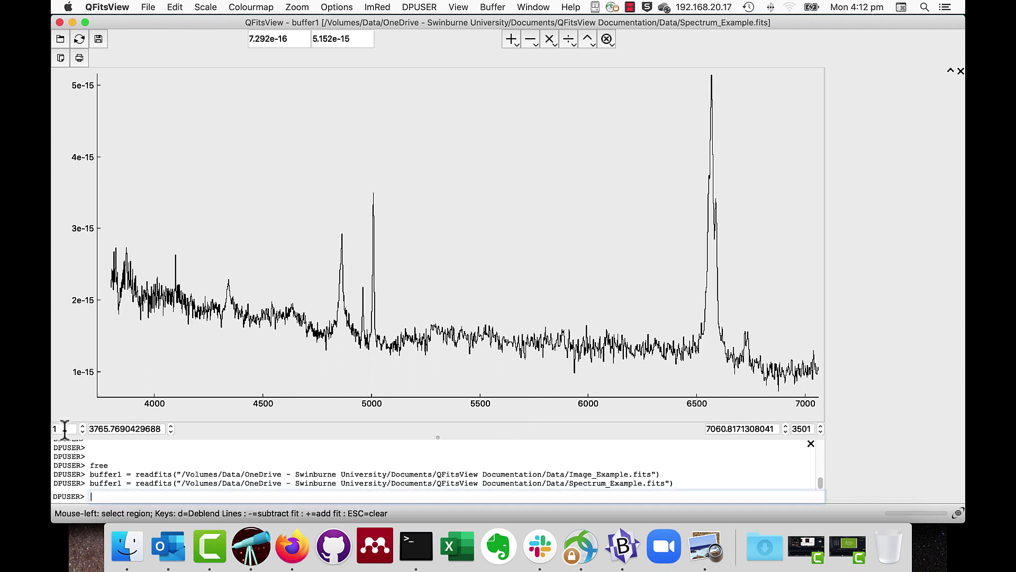
click(64, 429)
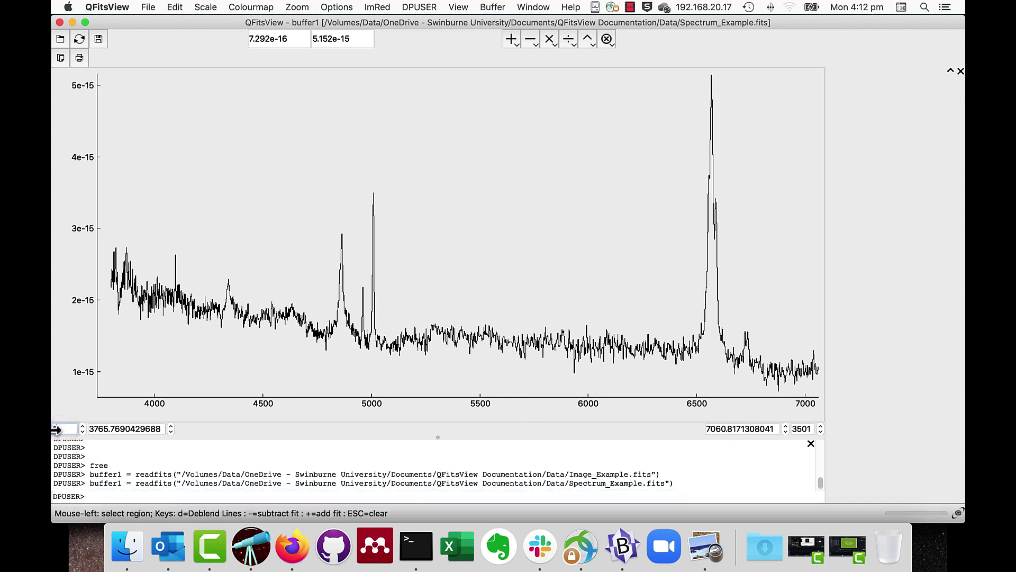
text(00)
key(Return)
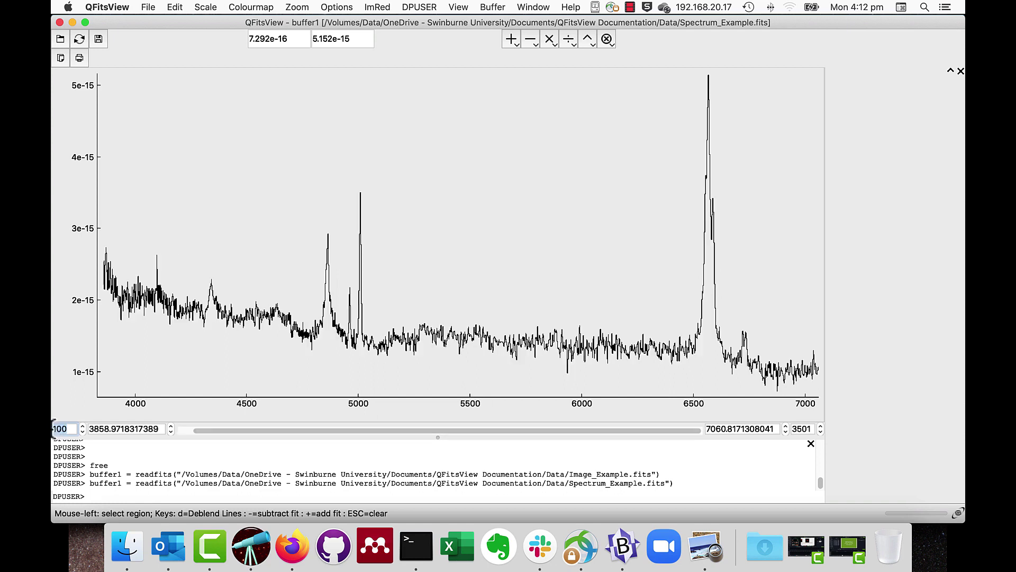
click(812, 429)
drag(812, 430, 786, 429)
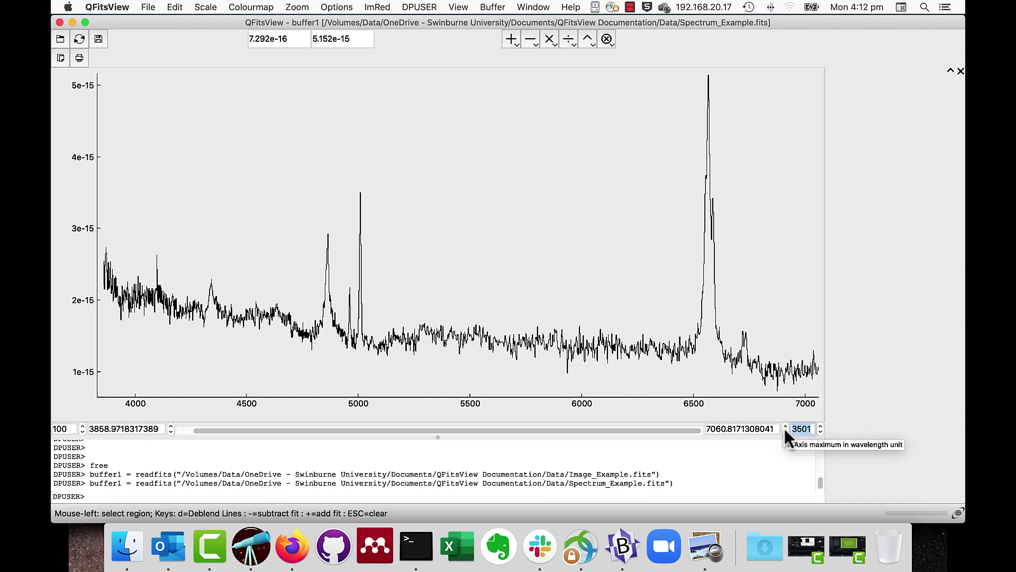
text(25)
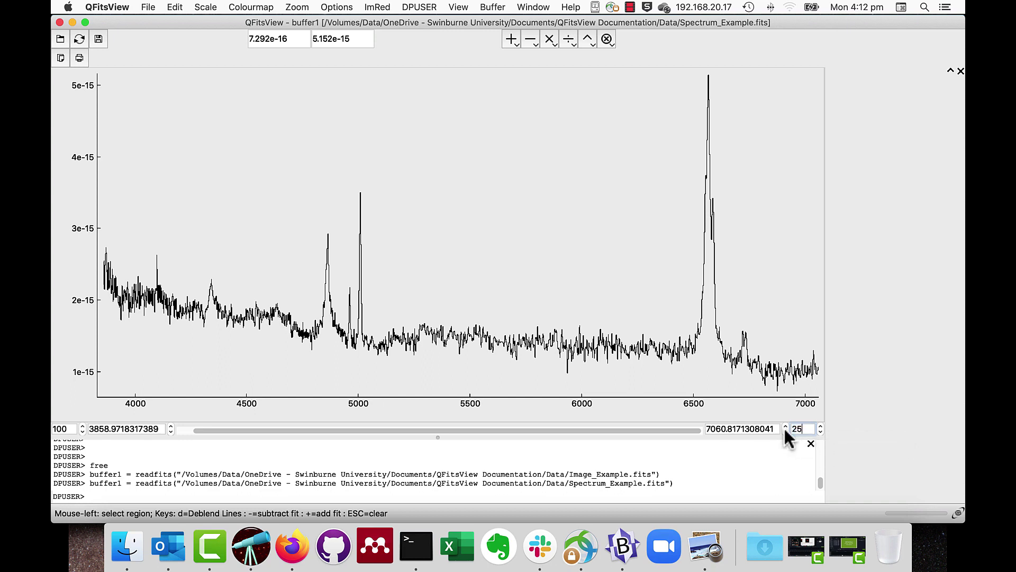
text(00)
key(Return)
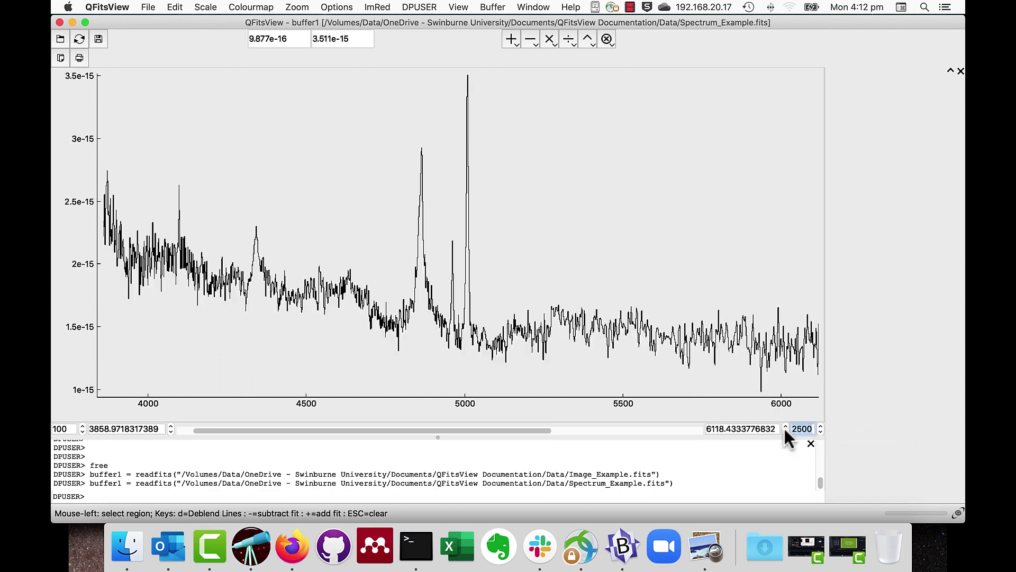
click(670, 461)
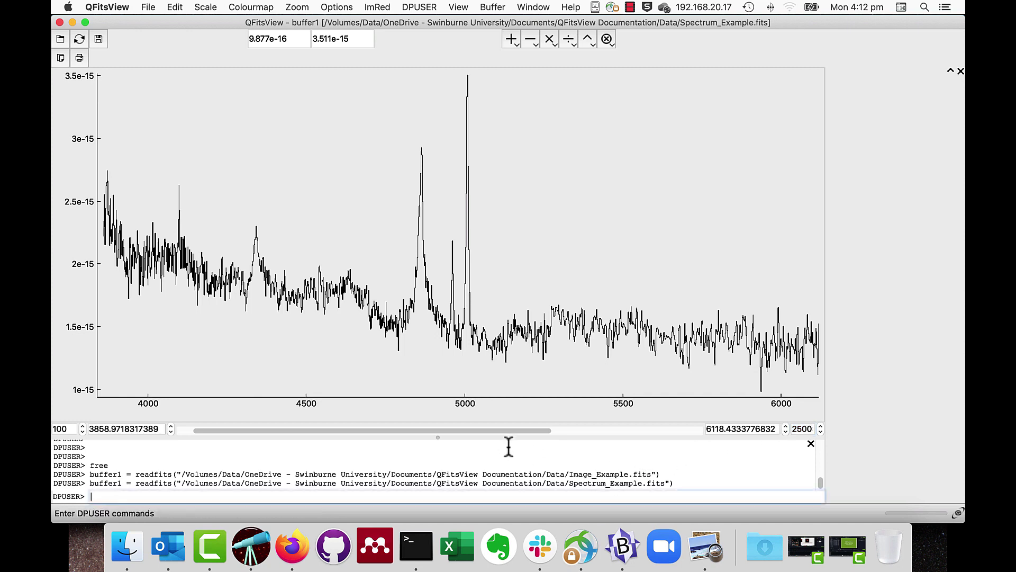
right_click(443, 280)
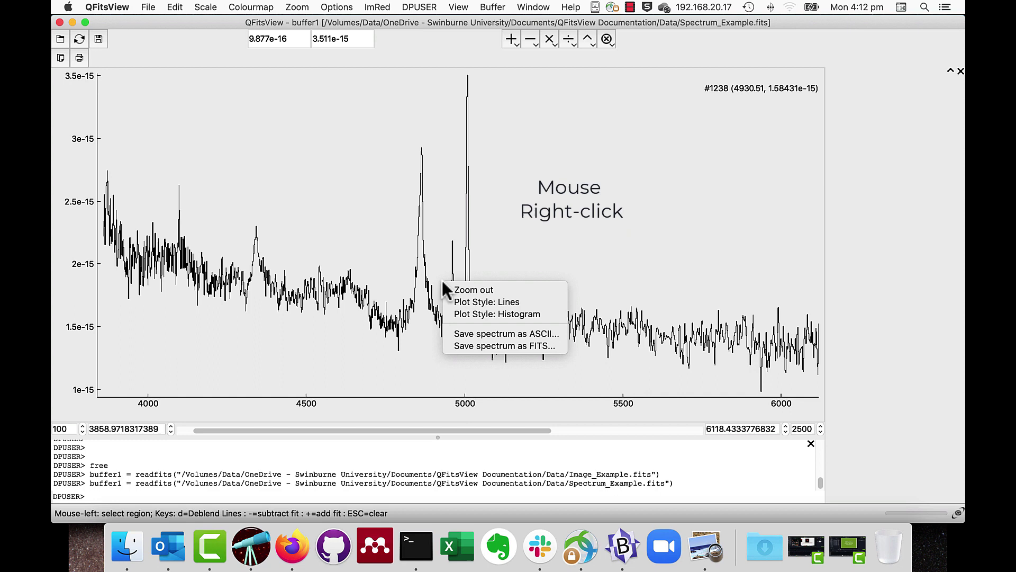
click(464, 290)
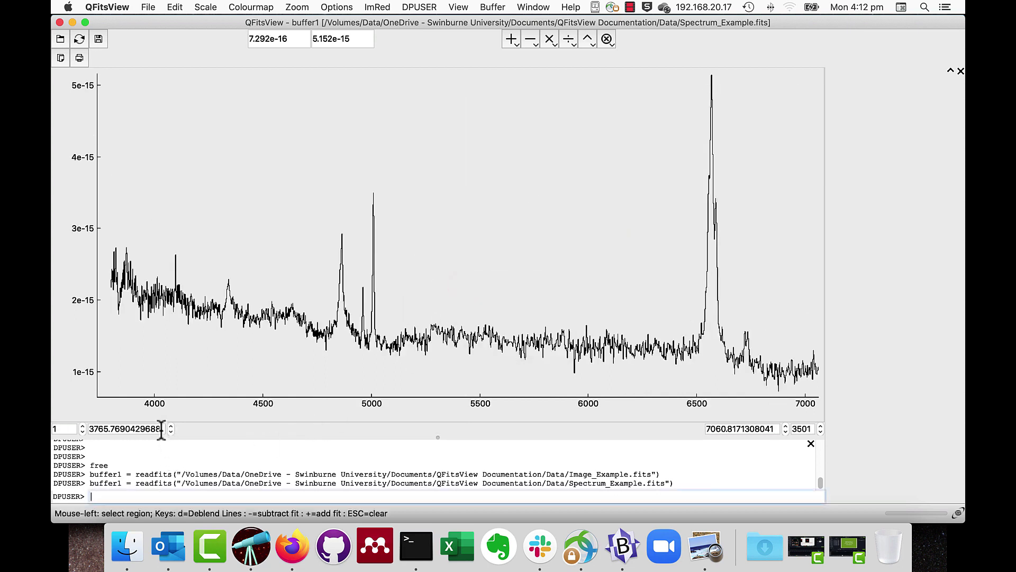
drag(161, 430, 87, 430)
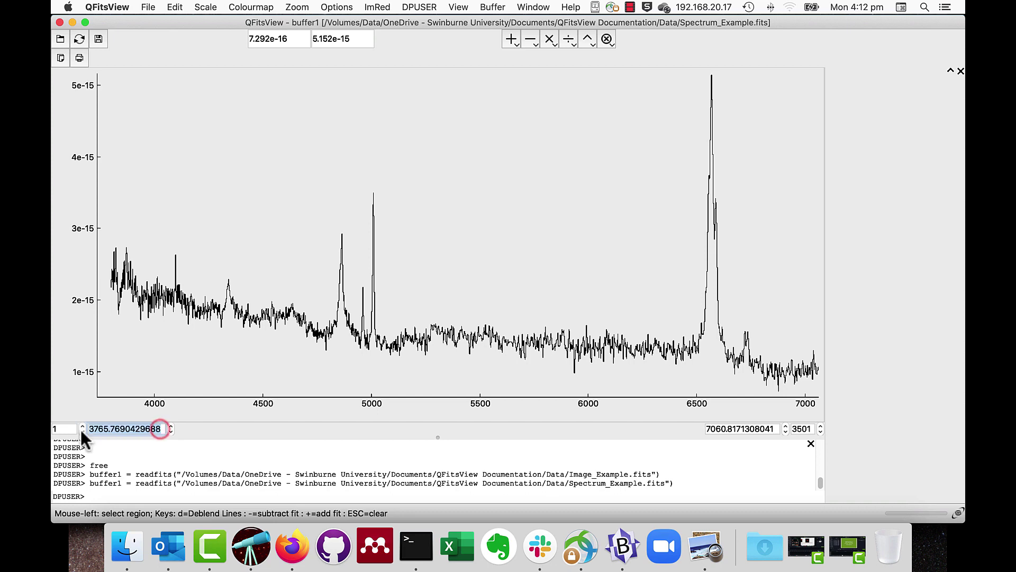
text(4500)
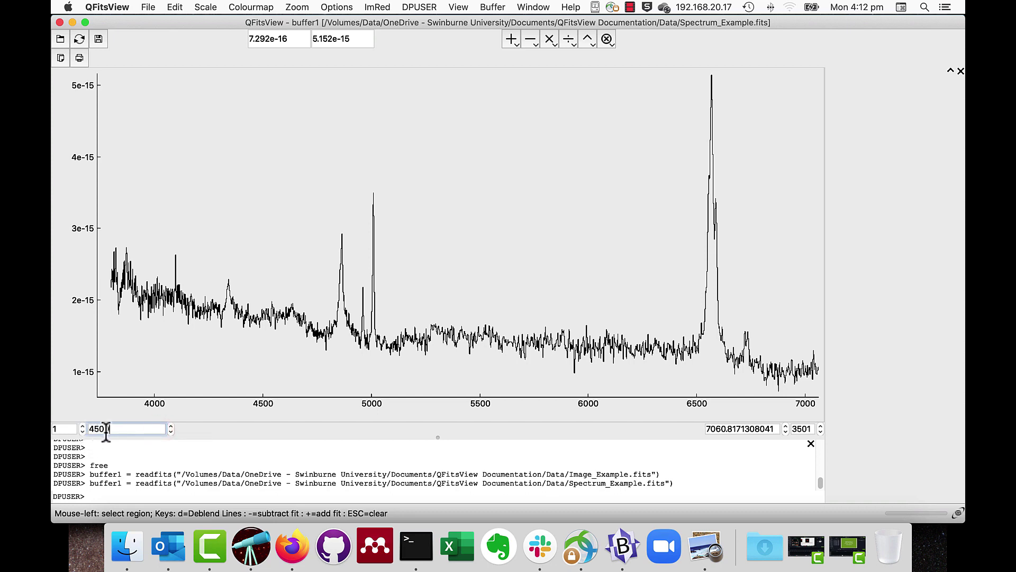
key(Return)
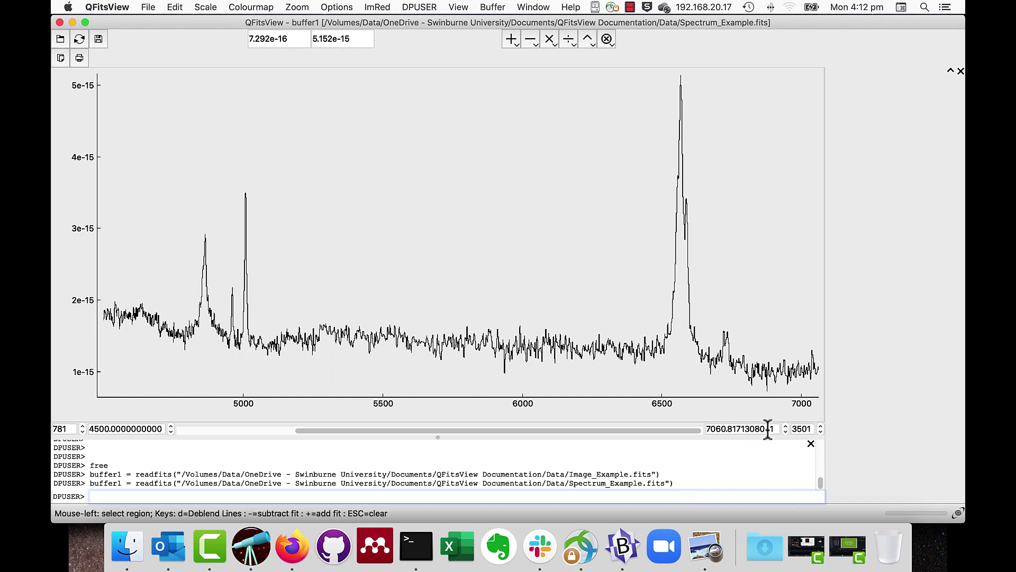
drag(774, 428, 695, 423)
text(5500)
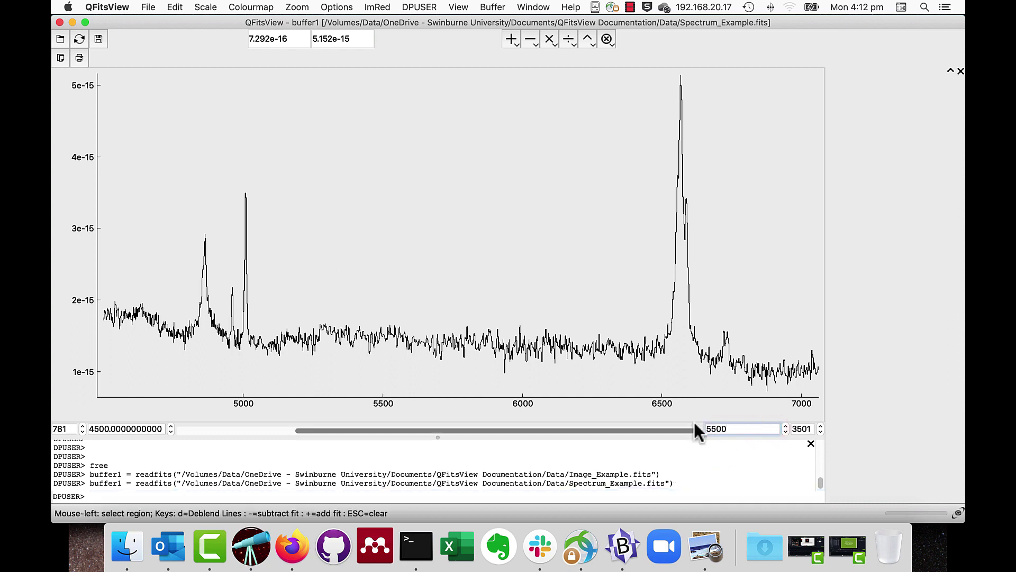
key(Return)
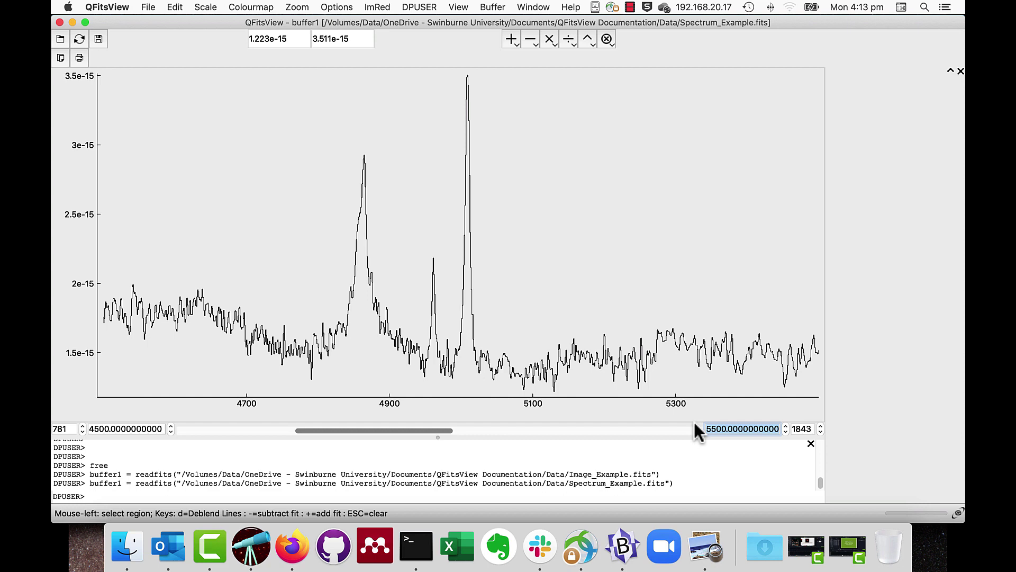
right_click(569, 322)
click(581, 328)
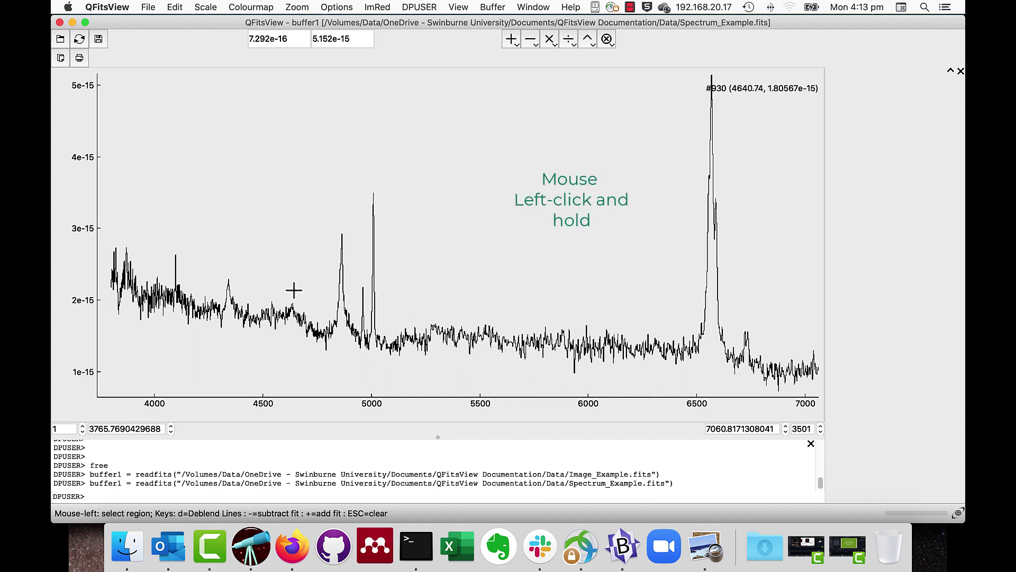
drag(294, 288, 425, 385)
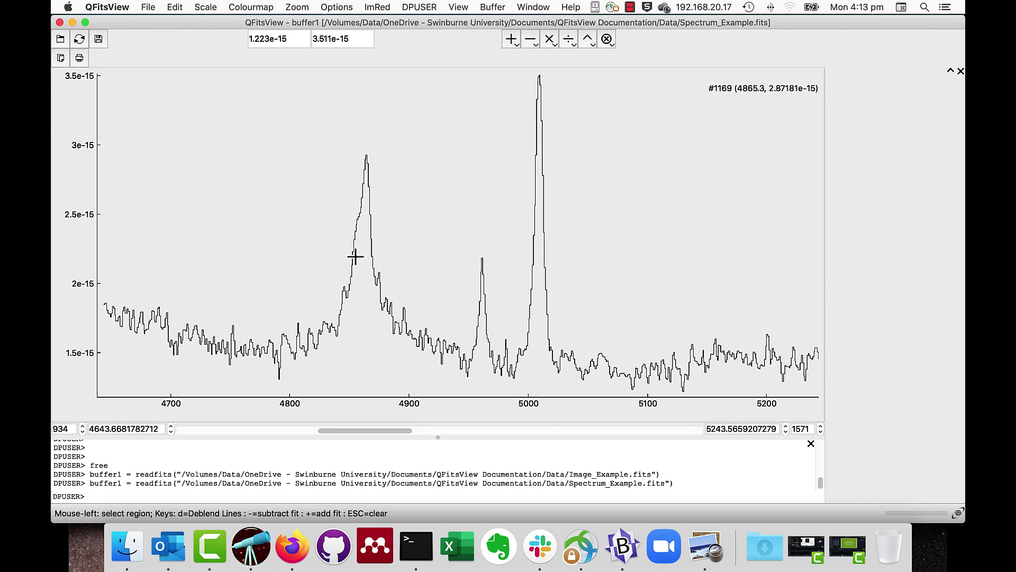
right_click(304, 235)
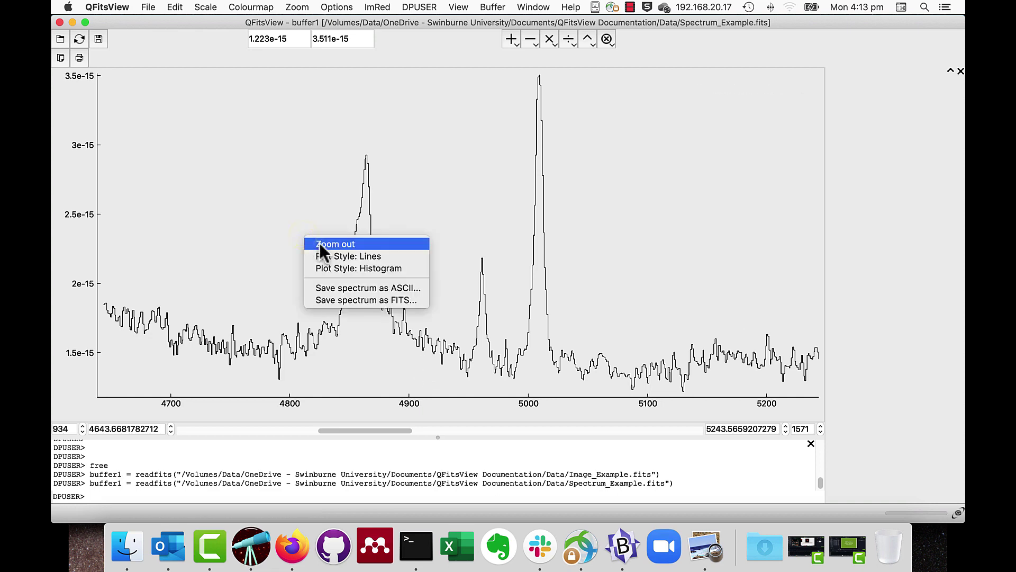
click(319, 243)
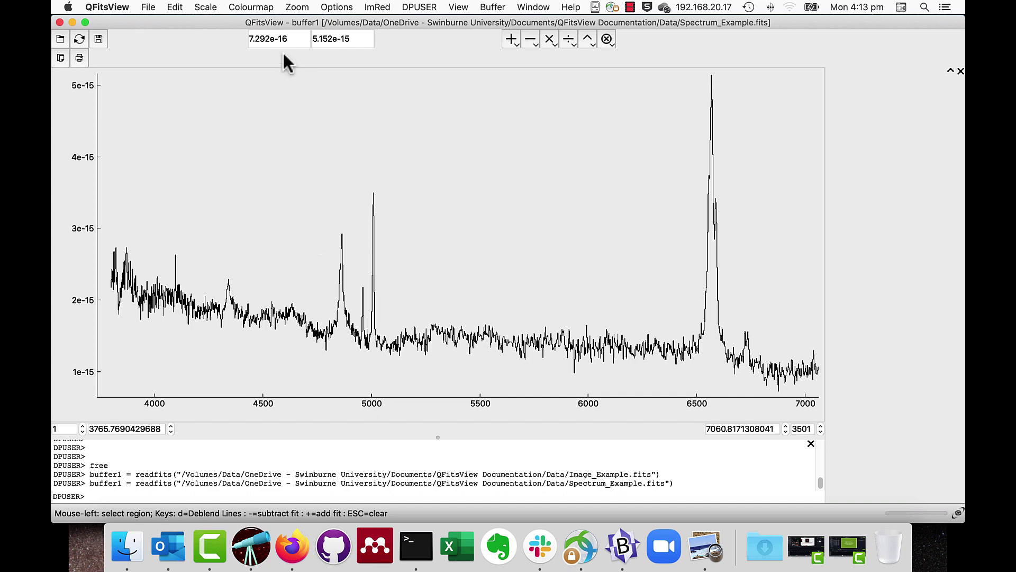
triple_click(292, 39)
text(0)
key(Tab)
text(1e-14)
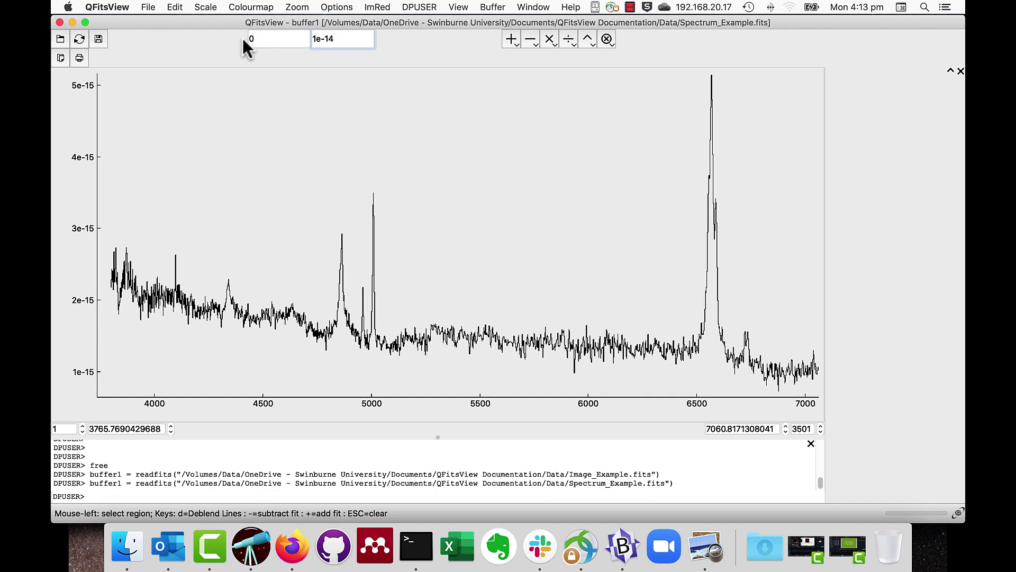
key(Return)
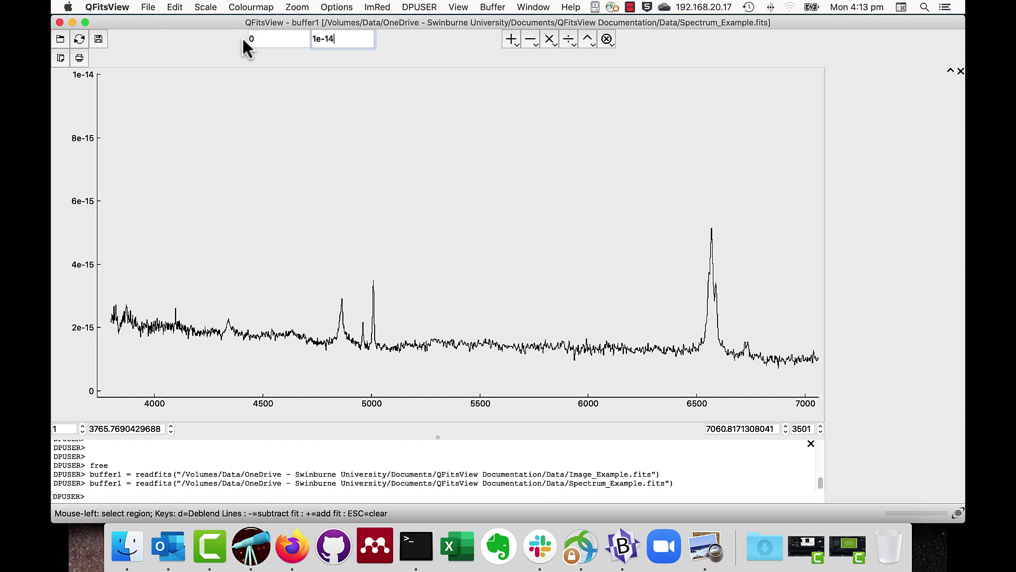
right_click(314, 196)
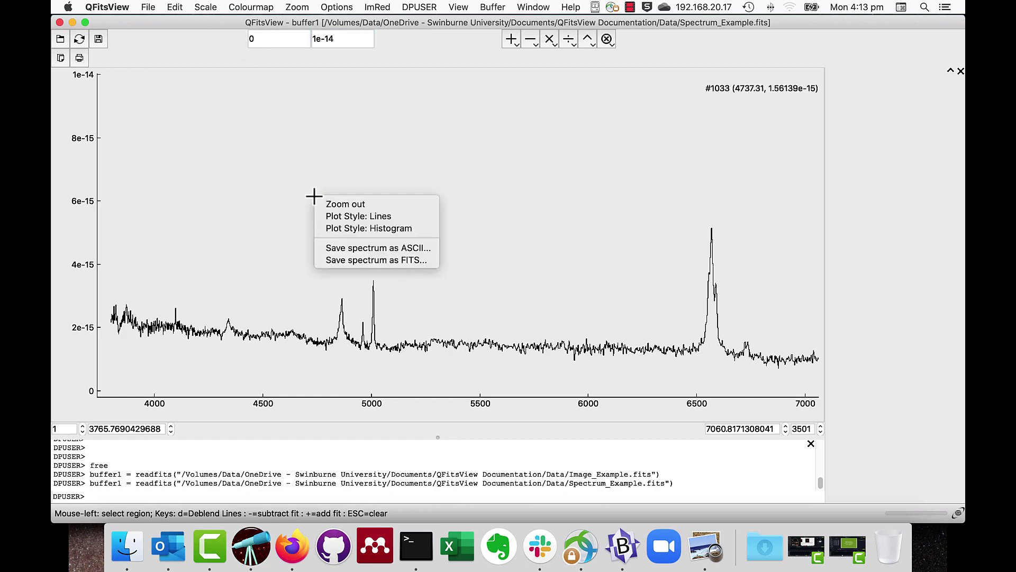
click(341, 208)
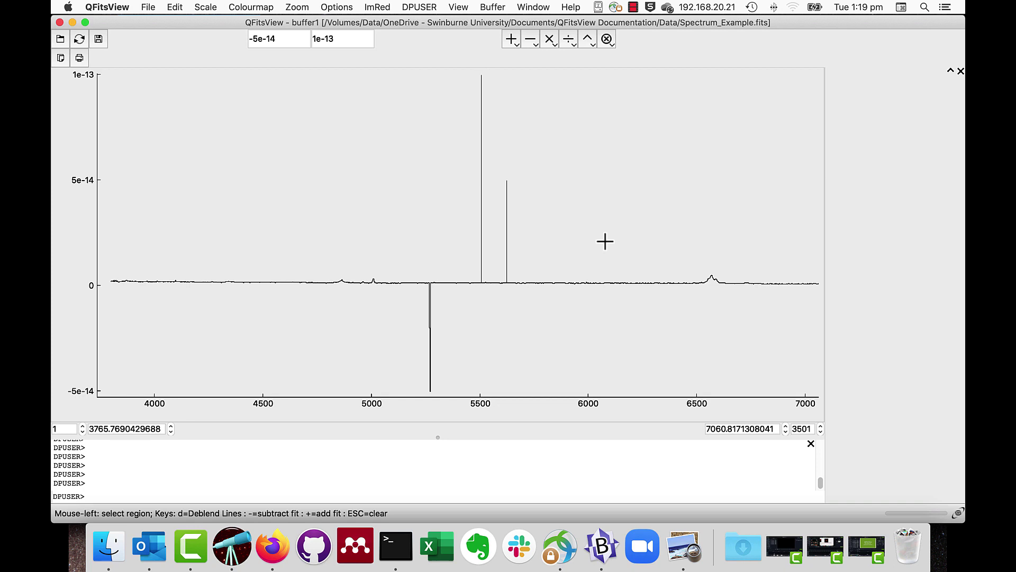
Step: Zoom the plot to 5205–5352 Å around the deep negative spike near 5270 Å
click(416, 275)
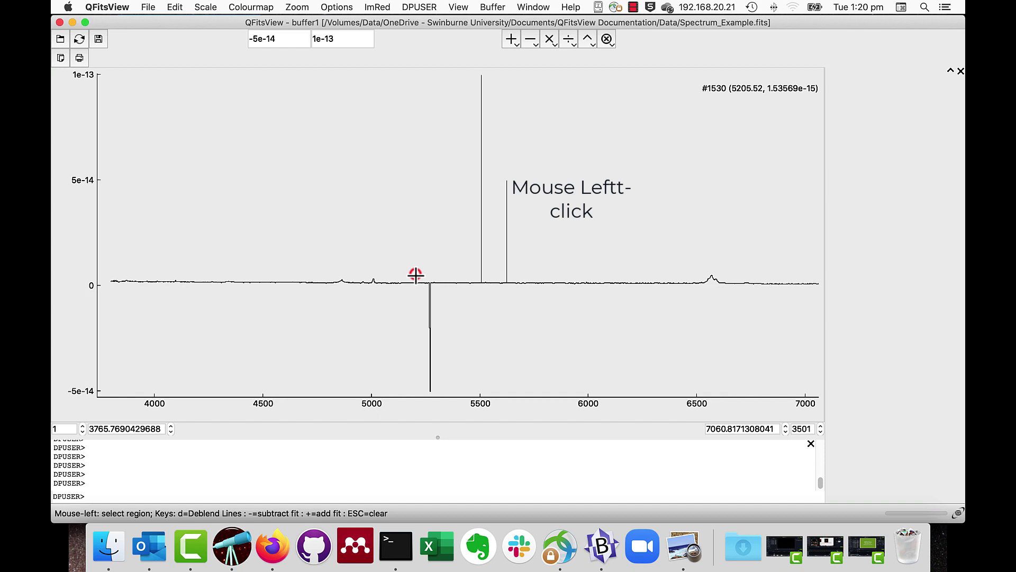
drag(416, 274, 450, 306)
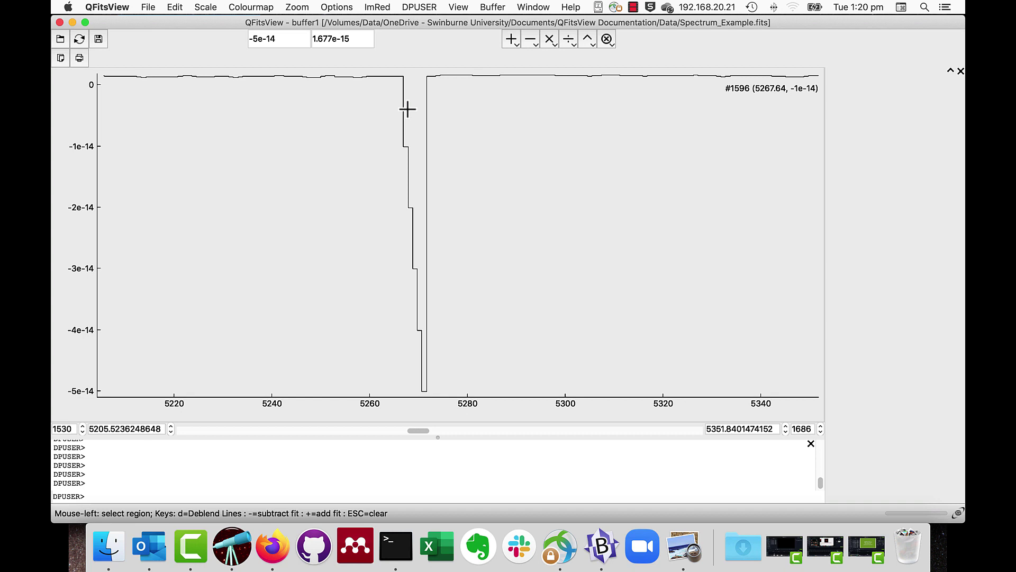
Step: Blank pixels 1596–1600 to 1/0, removing the negative spike near 5270 Å
key(b)
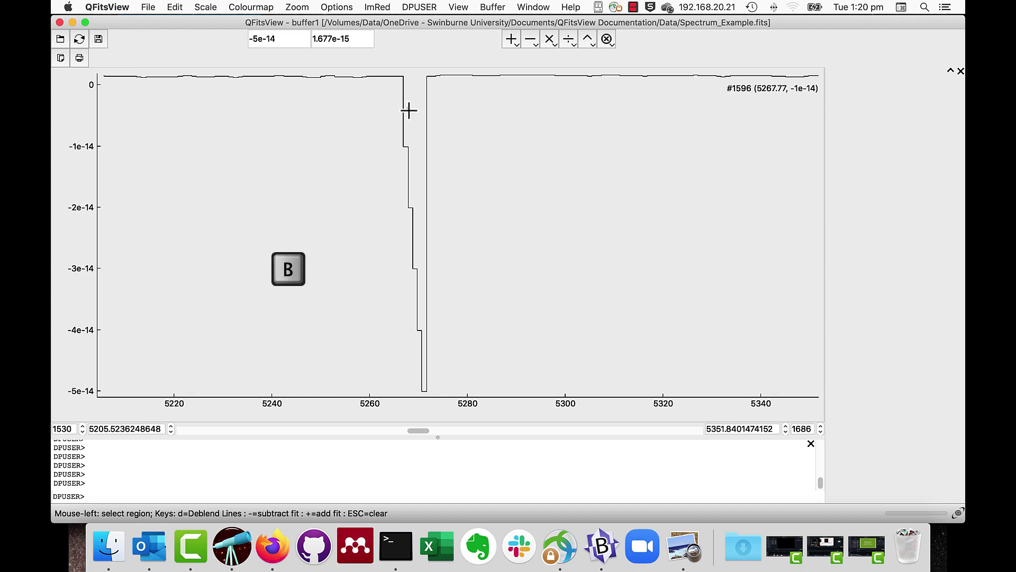
drag(416, 116, 425, 120)
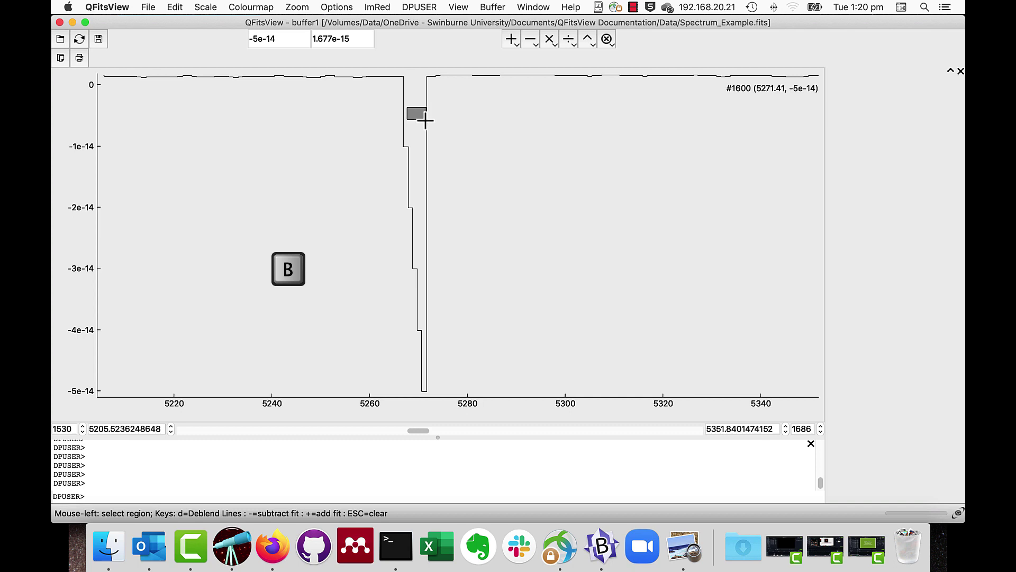
drag(425, 121, 425, 120)
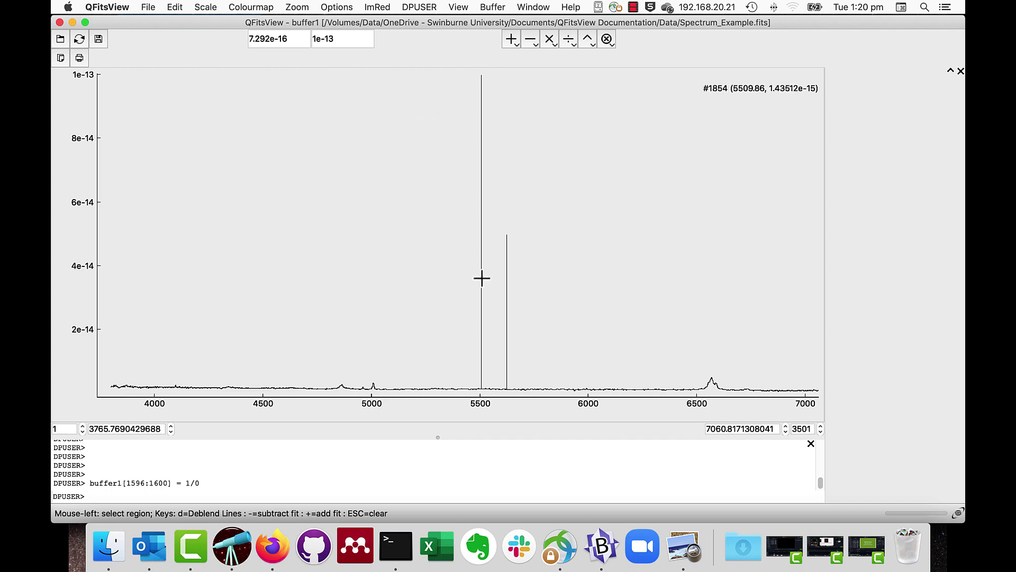
Step: Zoom in and blank pixels 1850 and 1975, clearing the spikes near 5506 and 5620 Å
drag(470, 377, 524, 397)
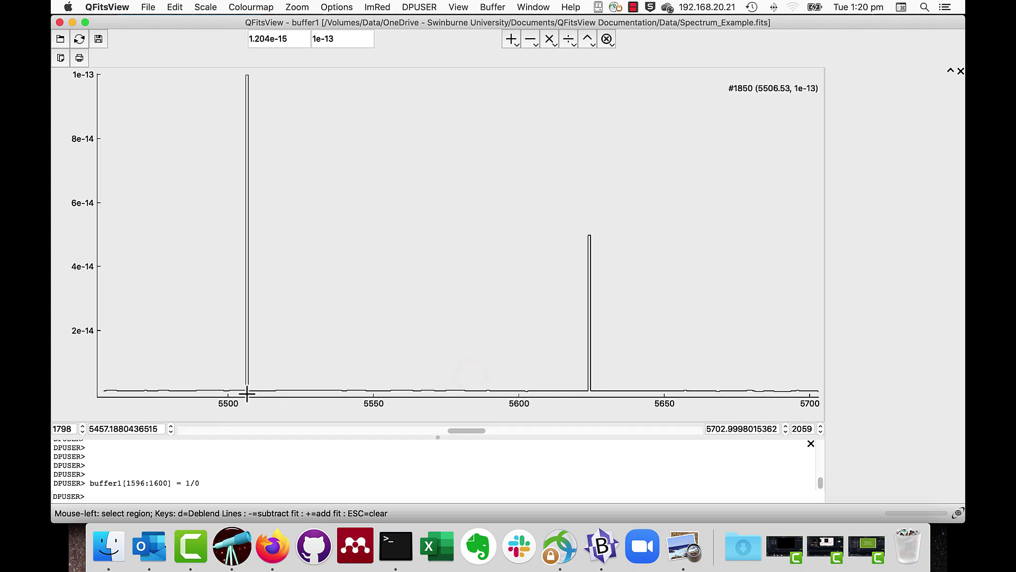
key(b)
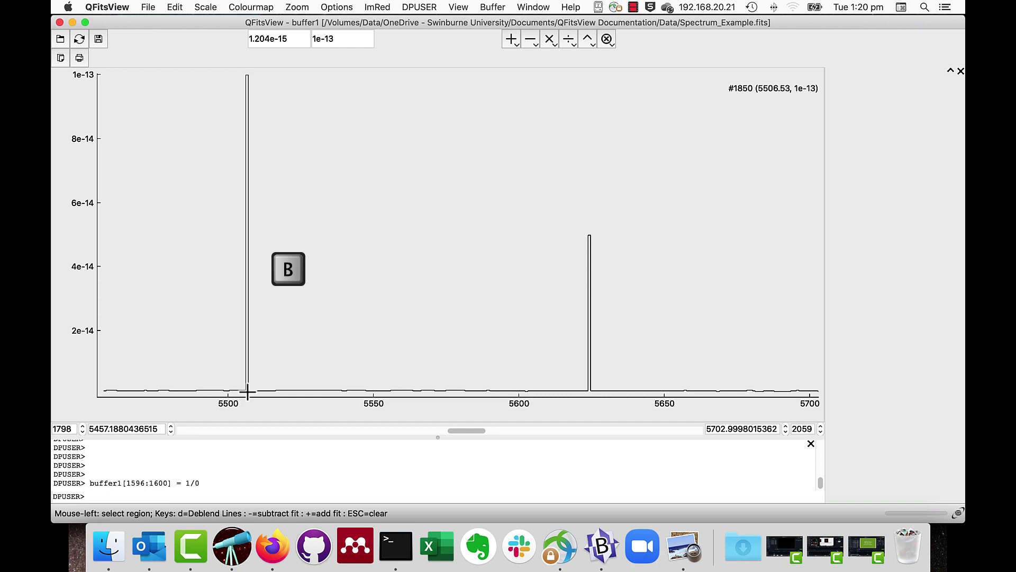
drag(491, 378, 519, 389)
key(b)
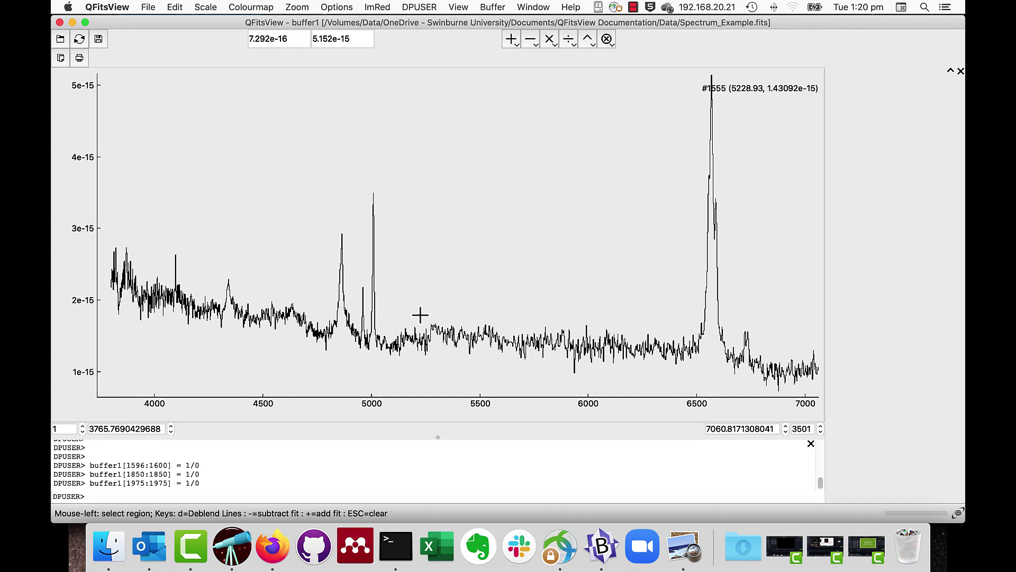
Step: Zoom the plot into the 5220–5530 Å stretch of the spectrum
drag(420, 315, 485, 370)
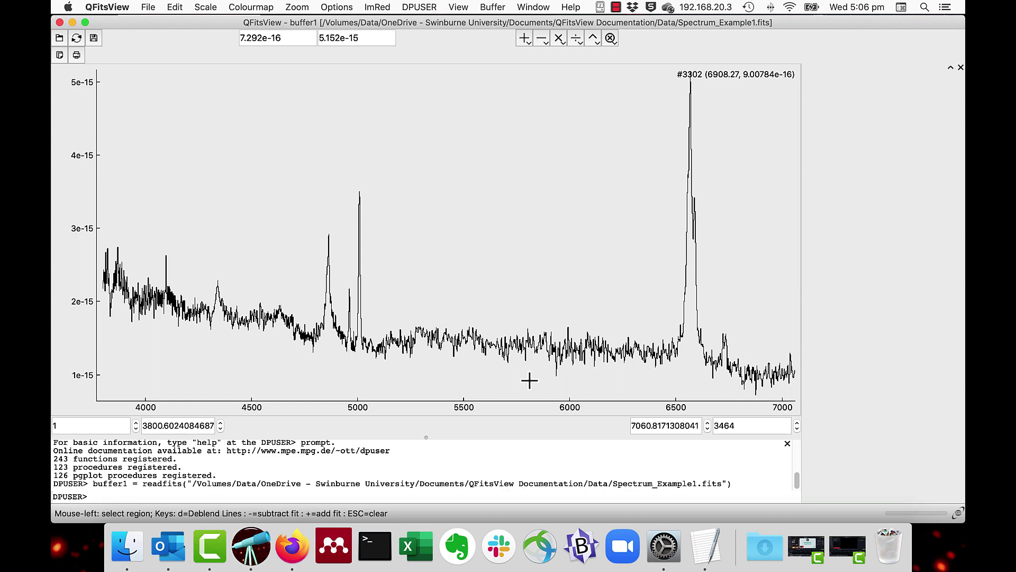
Step: Zoom to 5658–6136 Å, switch the plot style to Lines, then back to Histogram
drag(497, 304, 598, 388)
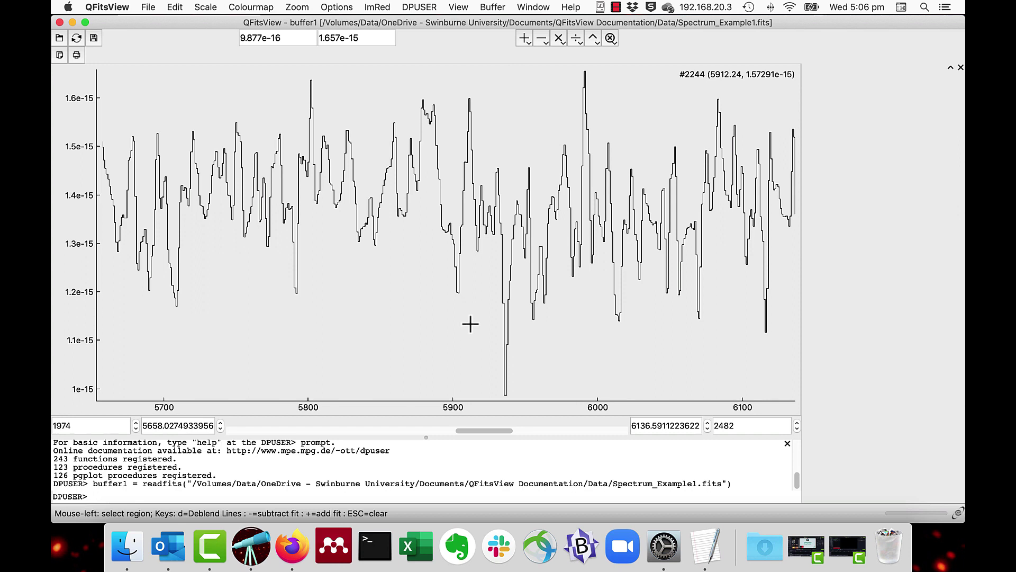
right_click(453, 324)
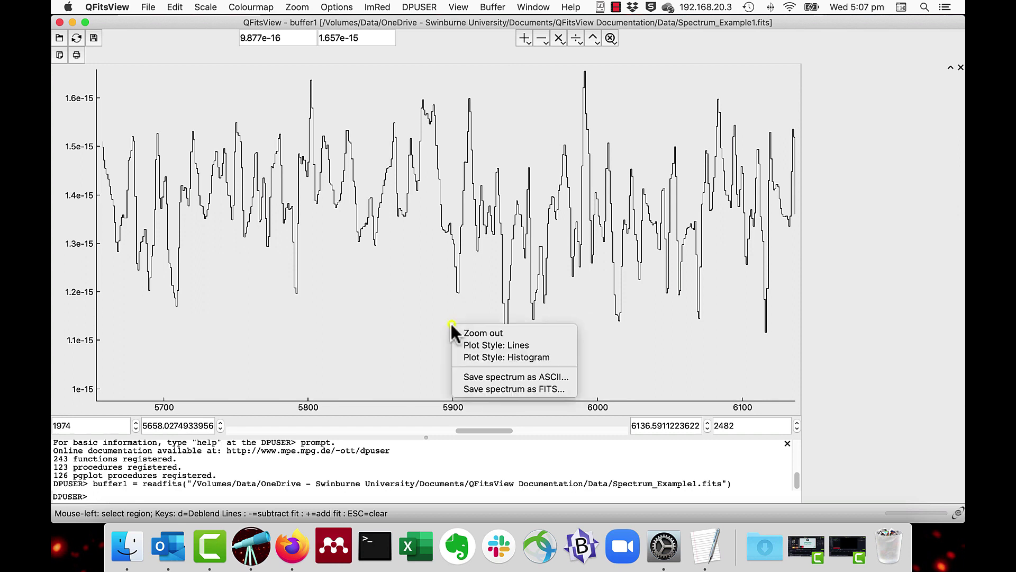
click(476, 344)
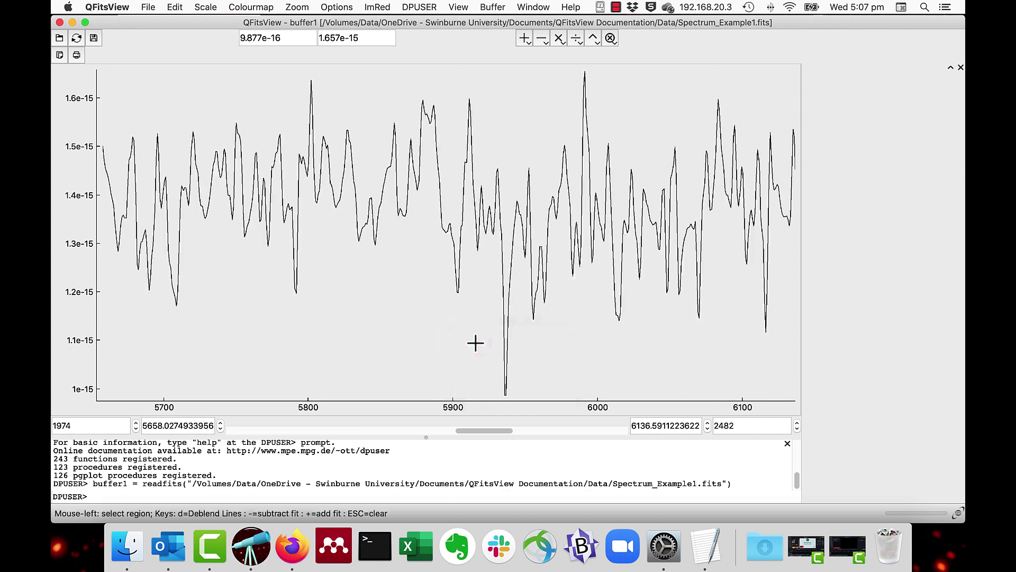
right_click(476, 343)
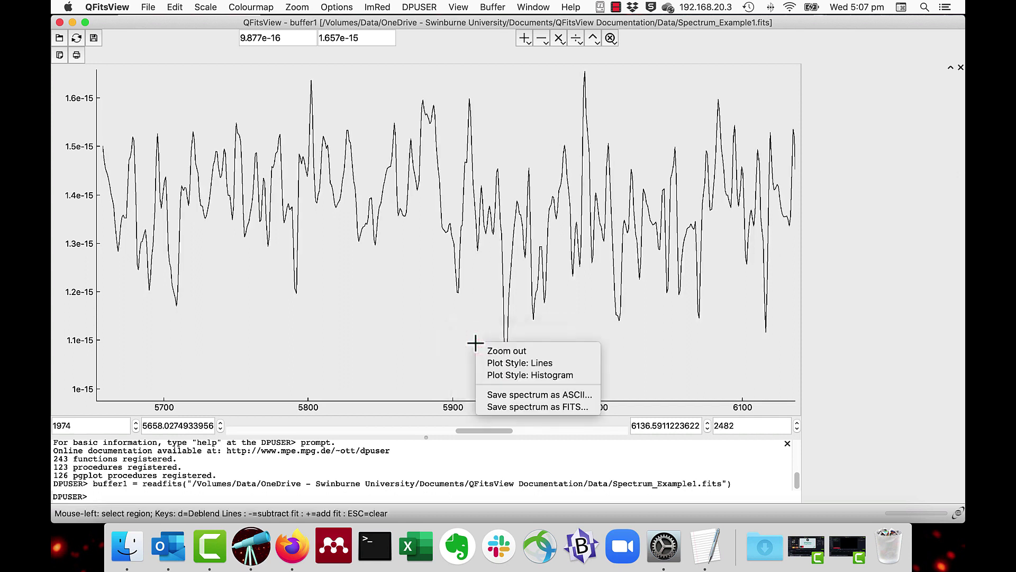
click(502, 373)
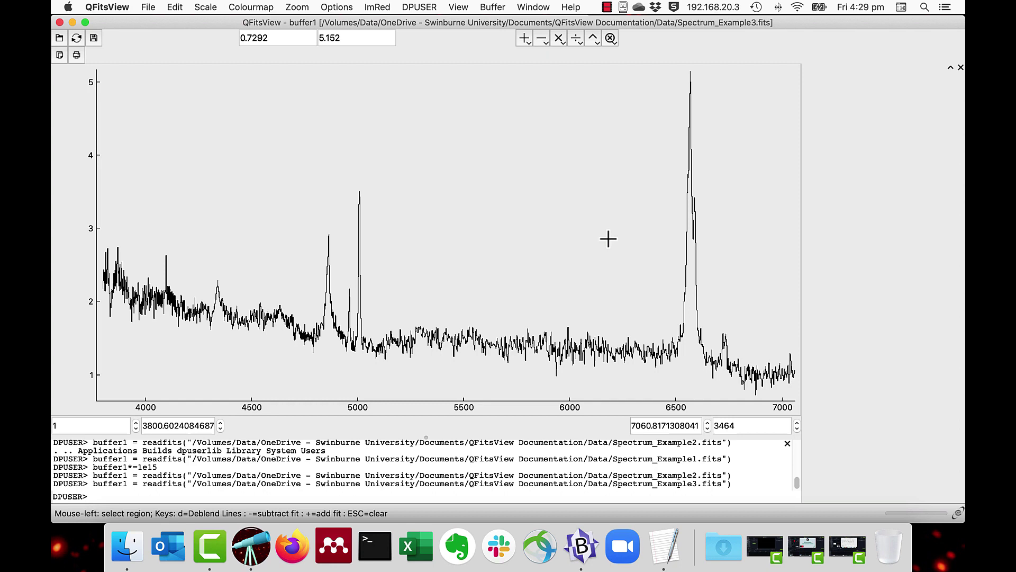
Step: Begin saving the spectrum as ASCII as Spectrum_Example3, deleting the fits extension
right_click(515, 262)
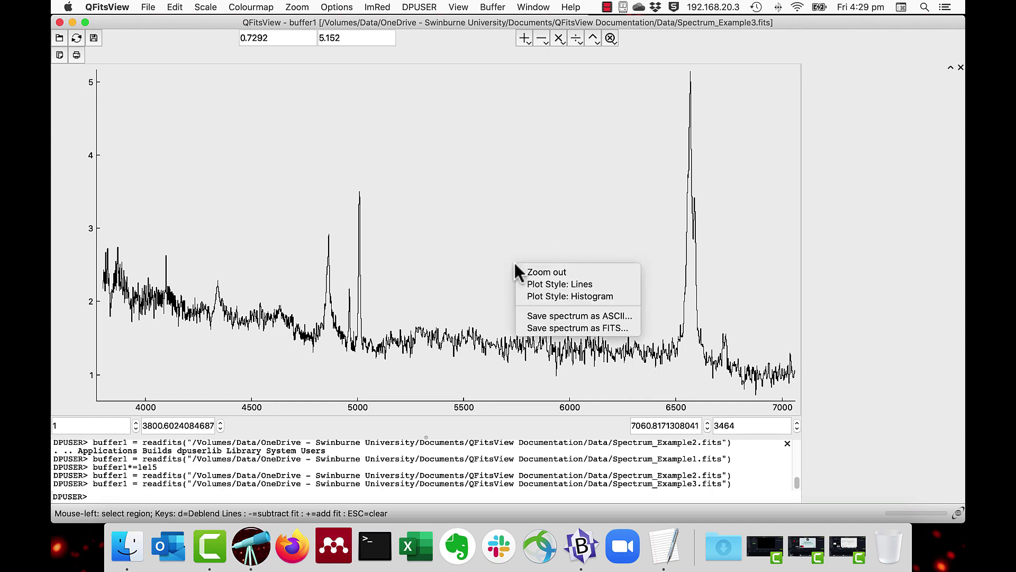
click(570, 314)
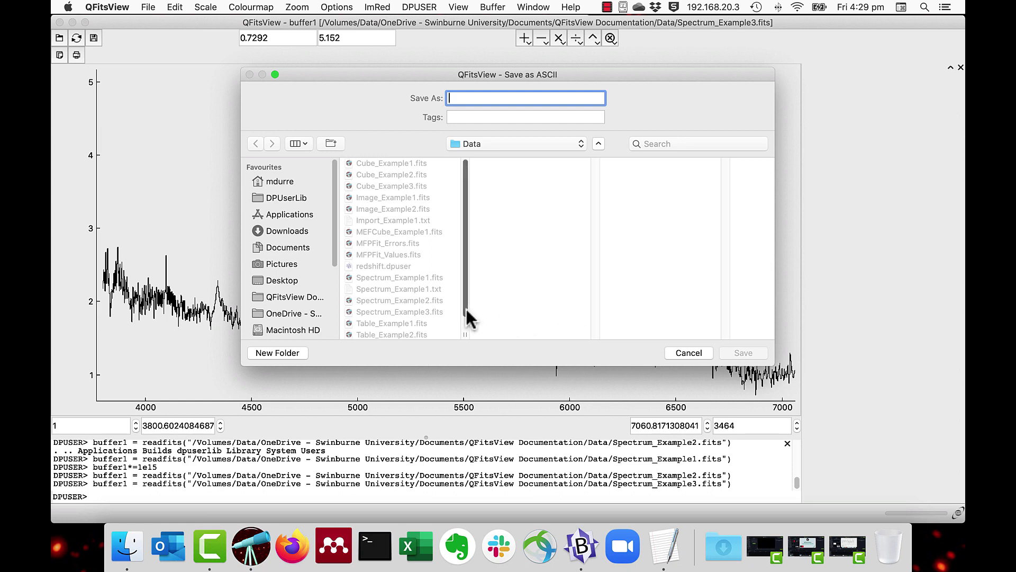
click(438, 314)
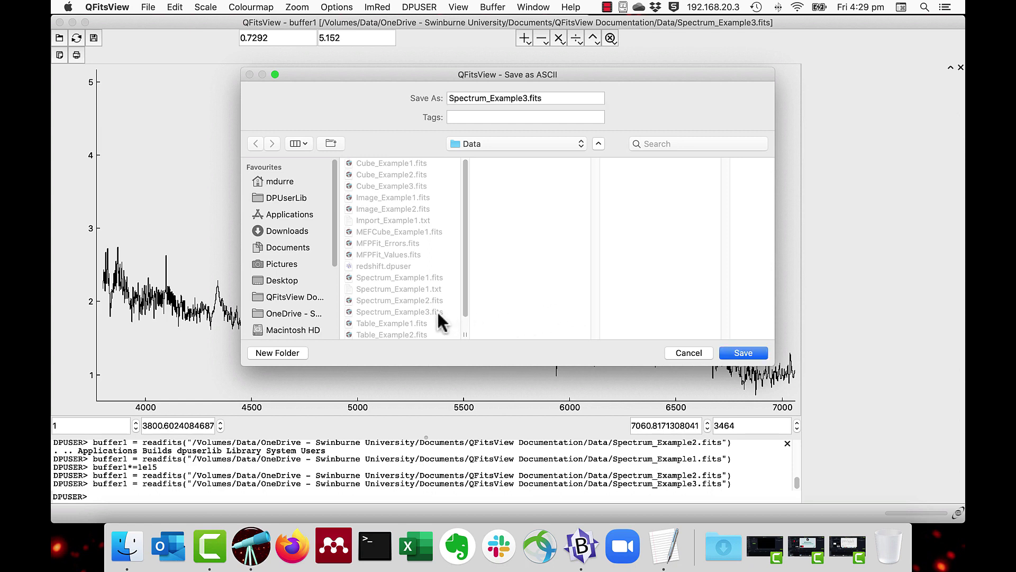
click(540, 98)
key(BackSpace)
key(BackSpace)
key(BackSpace)
key(BackSpace)
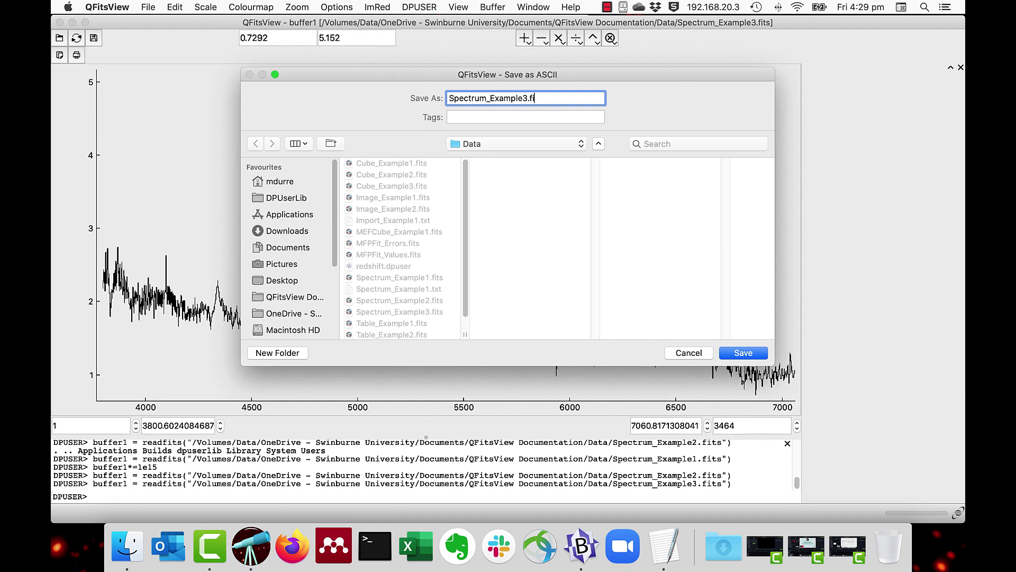
Step: Save as Spectrum_Example3.txt, then open it in TextEdit from the Data folder to inspect
text(txt)
click(739, 353)
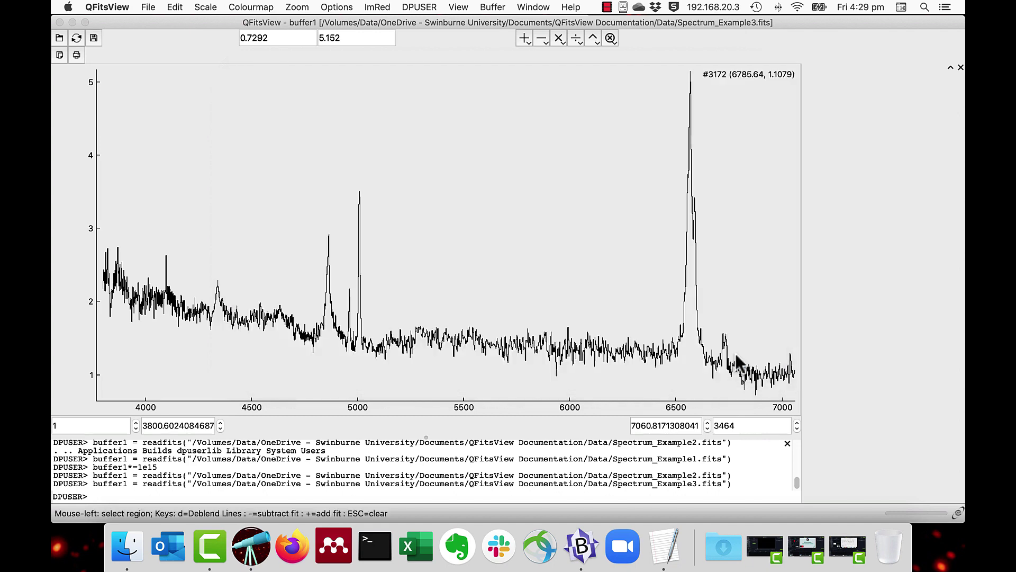
click(127, 545)
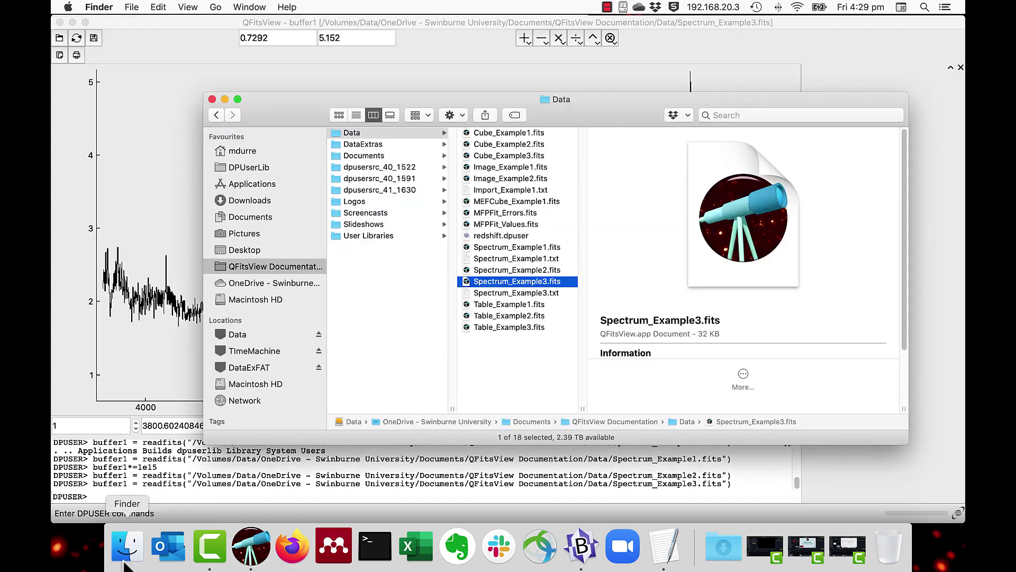
double_click(495, 292)
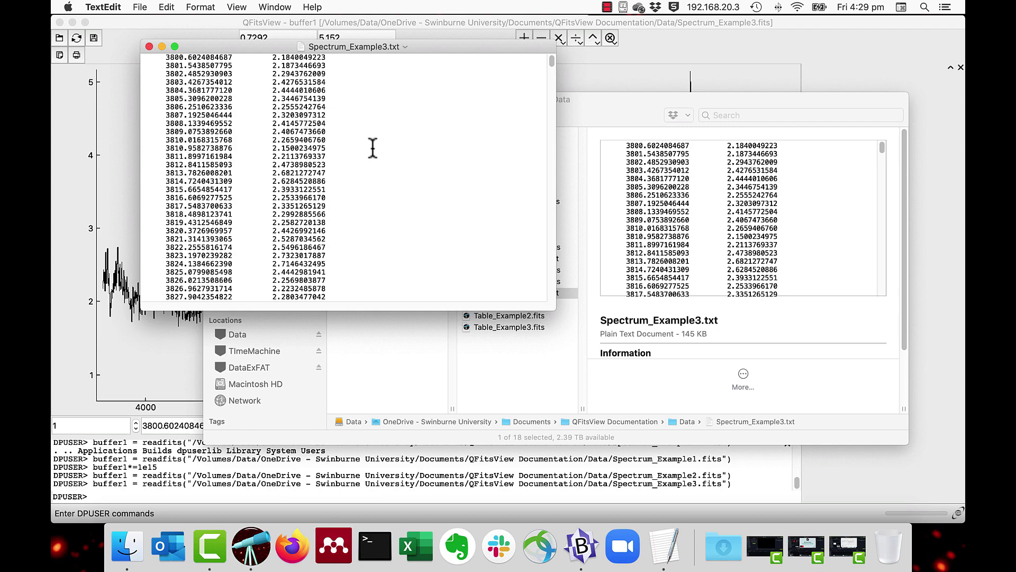
mouse_move(548, 58)
mouse_down()
mouse_move(539, 259)
mouse_move(531, 61)
mouse_up()
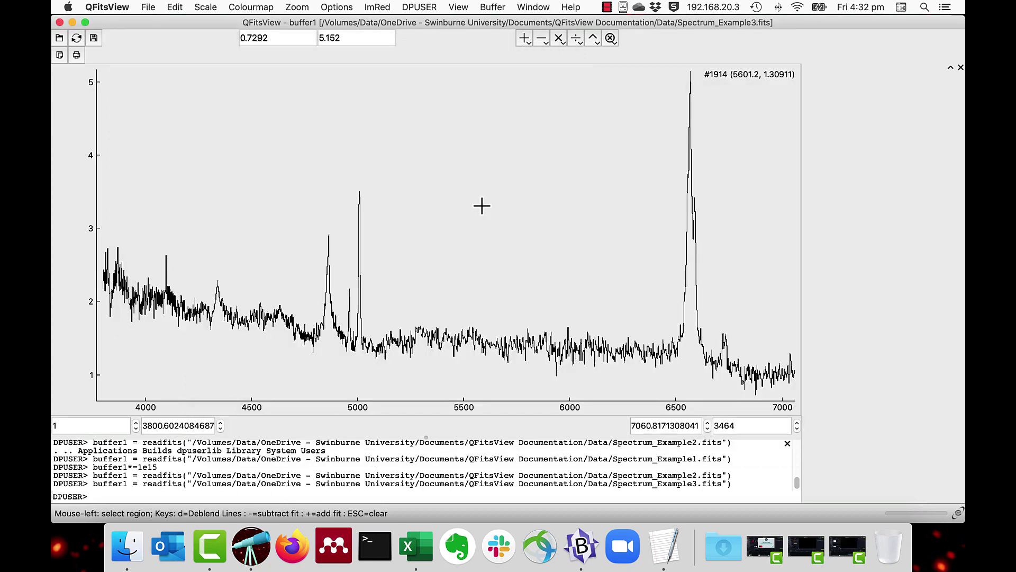
Step: Check the plot menu and File menu for the Save as FITS option
right_click(482, 206)
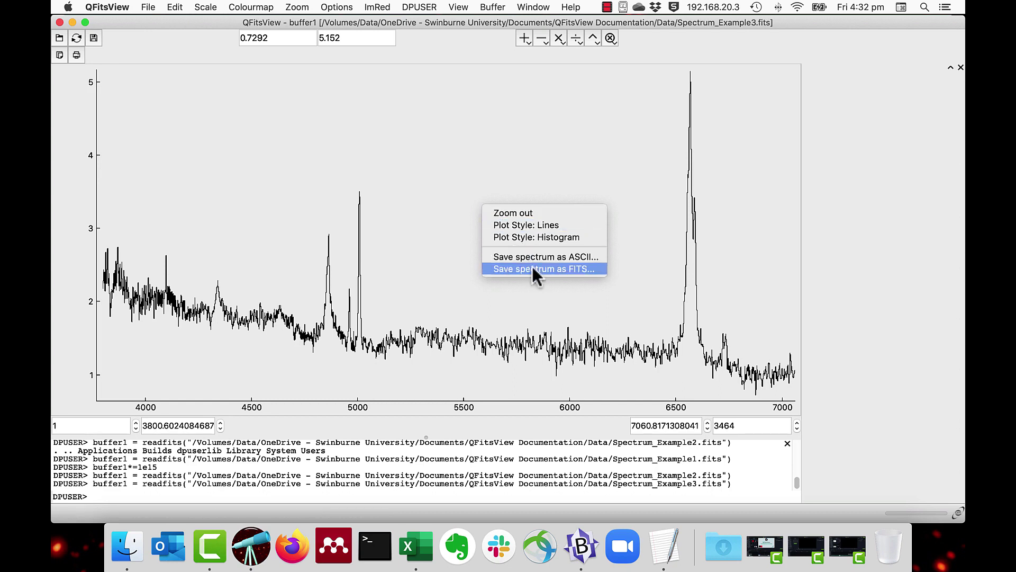
click(460, 206)
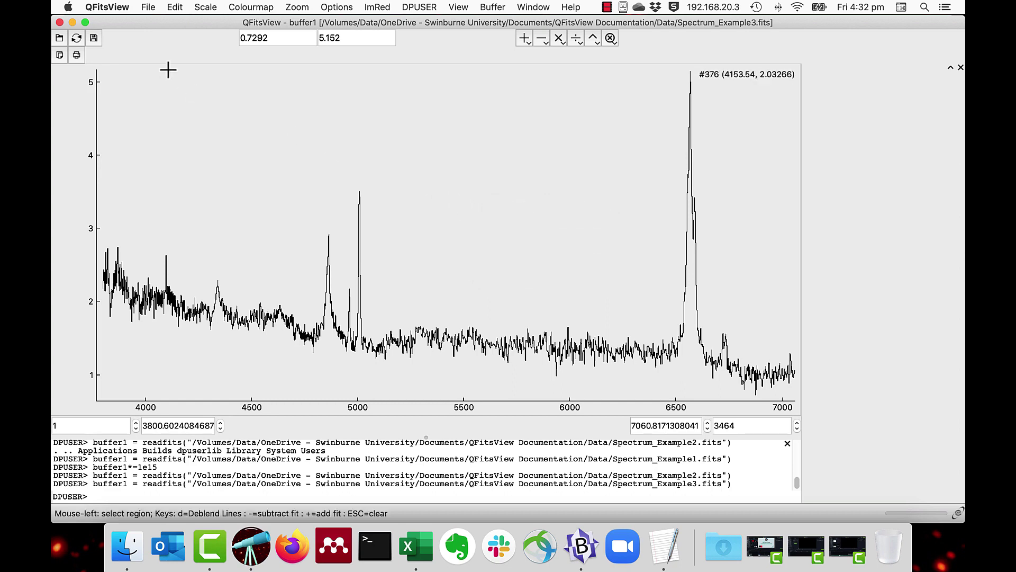
click(152, 9)
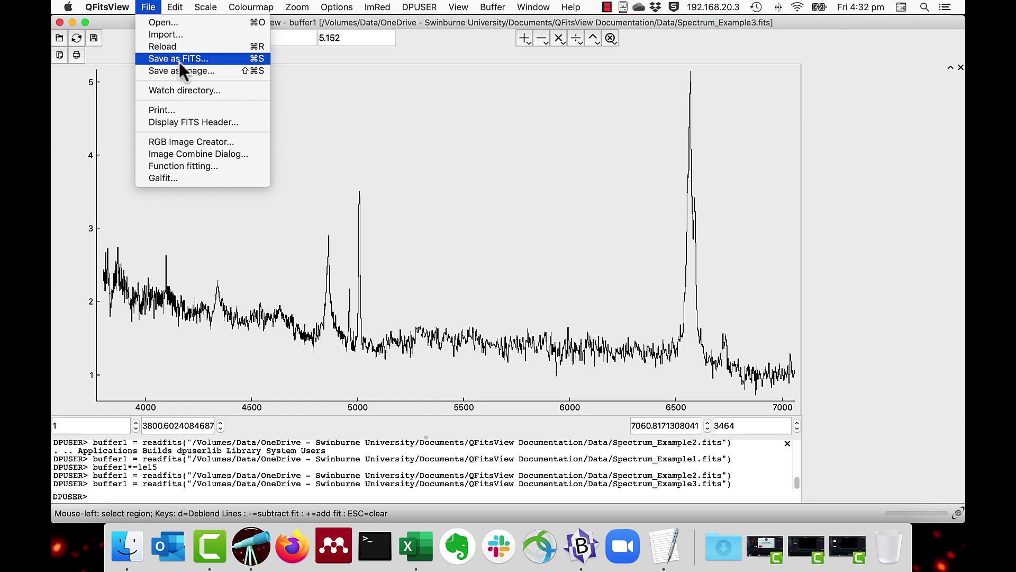
key(Escape)
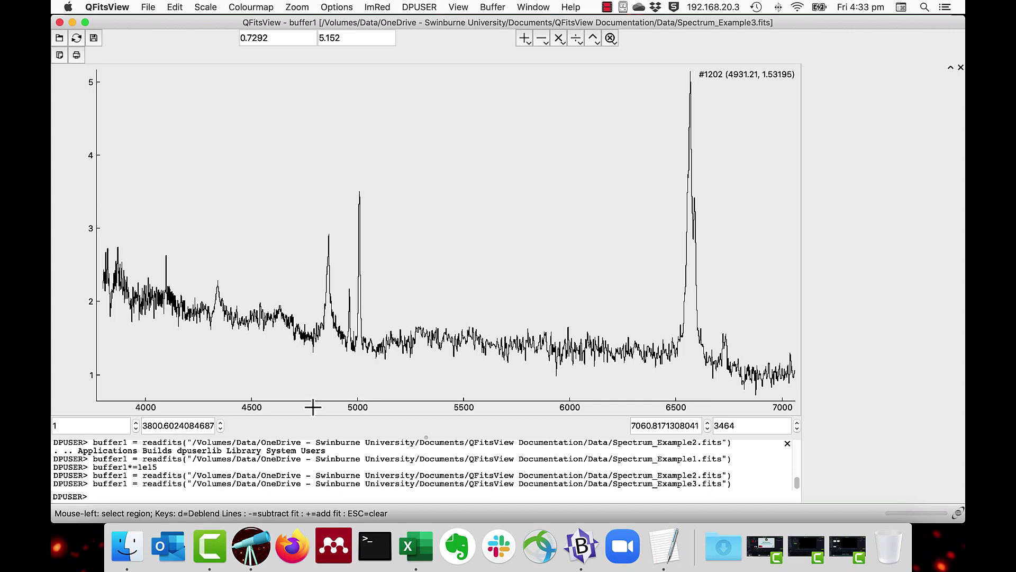
Step: Copy the spectrum data and bring the empty Excel workbook Book1 forward
click(166, 6)
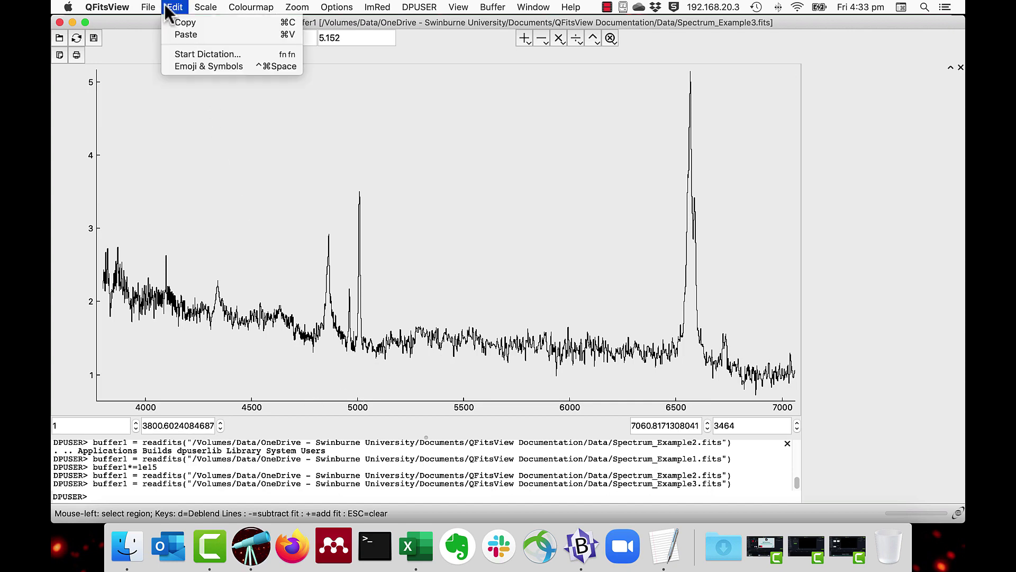
click(179, 21)
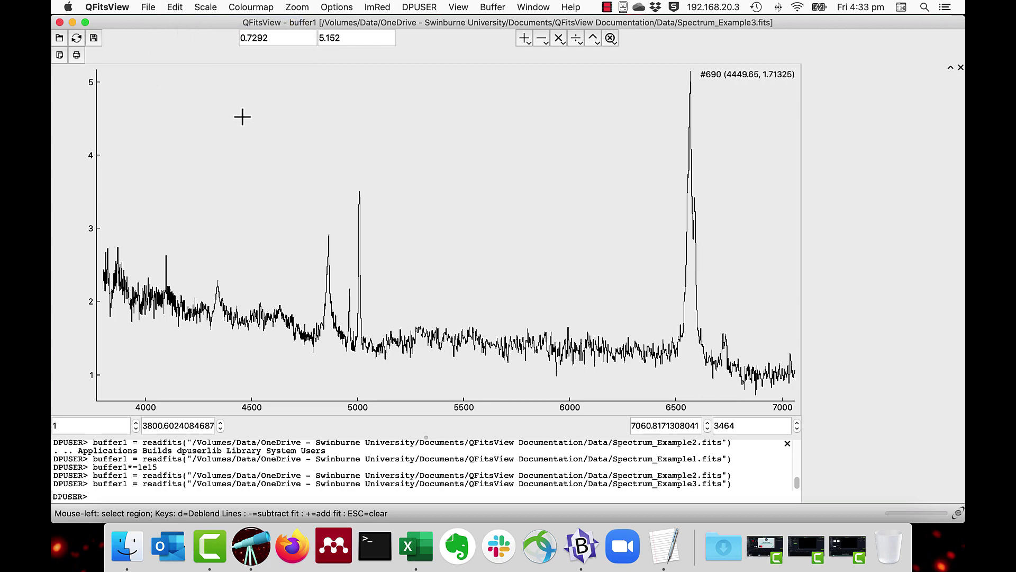
click(424, 565)
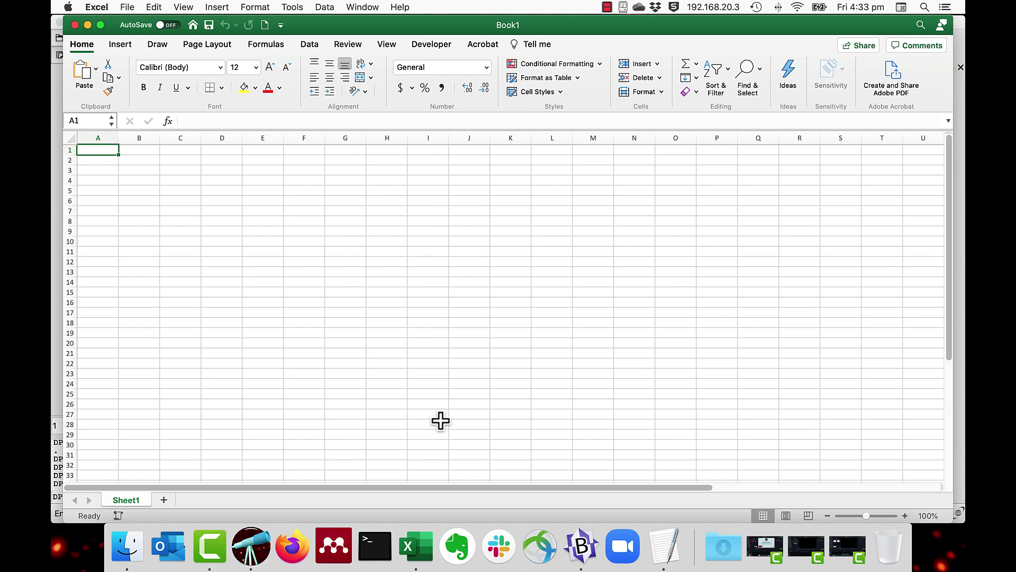
Step: Paste the spectrum into Book1 at A1, filling wavelengths in column A and flux in B
key(super+v)
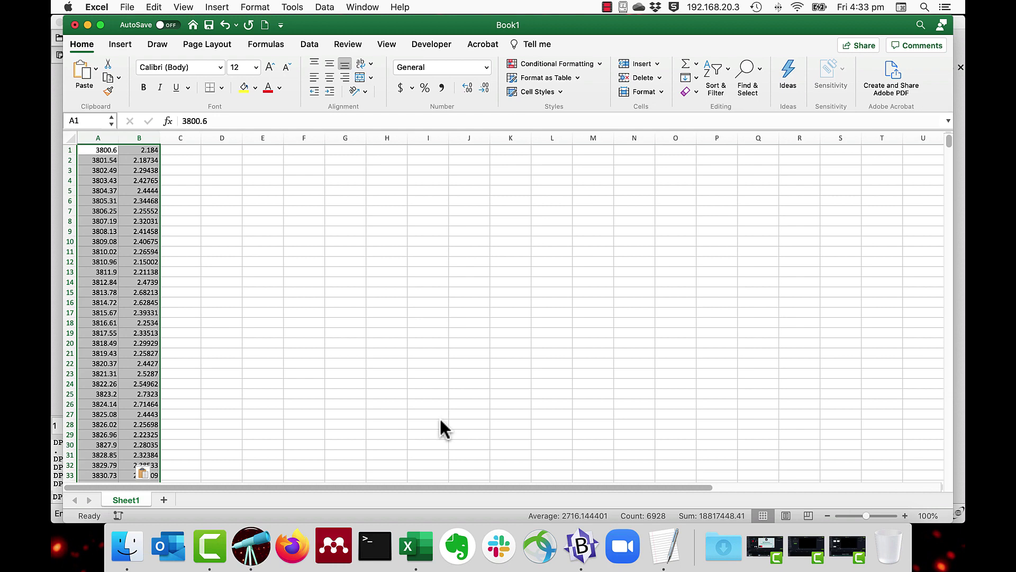